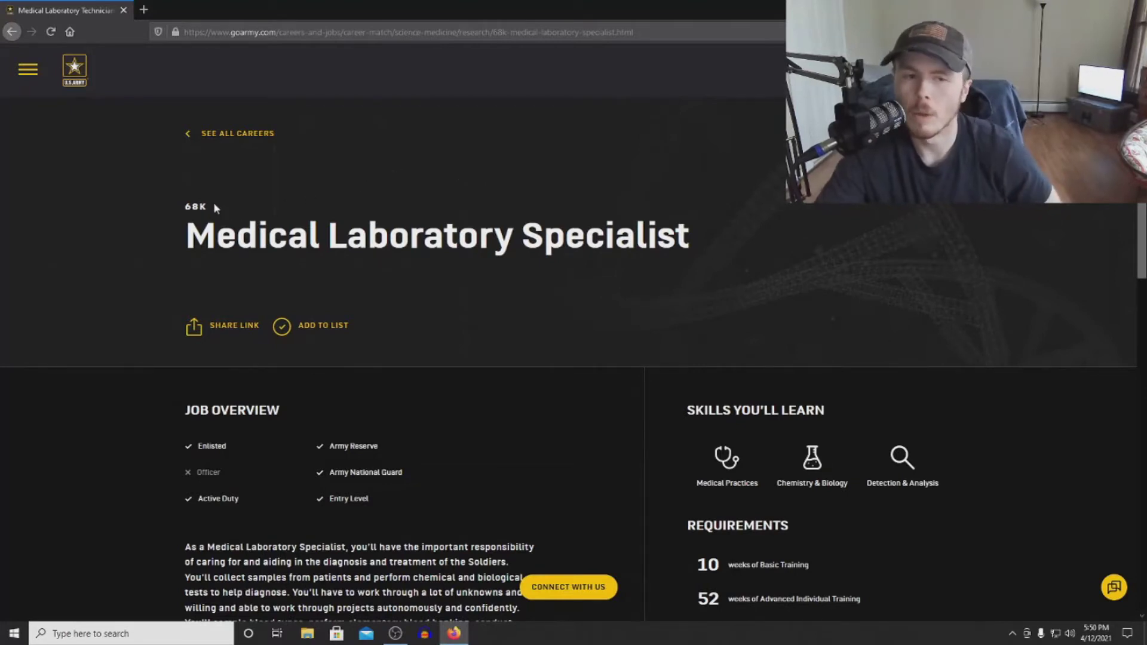
{"action": "scroll", "coordinate": [252, 214], "scroll_direction": "down", "scroll_amount": 2}
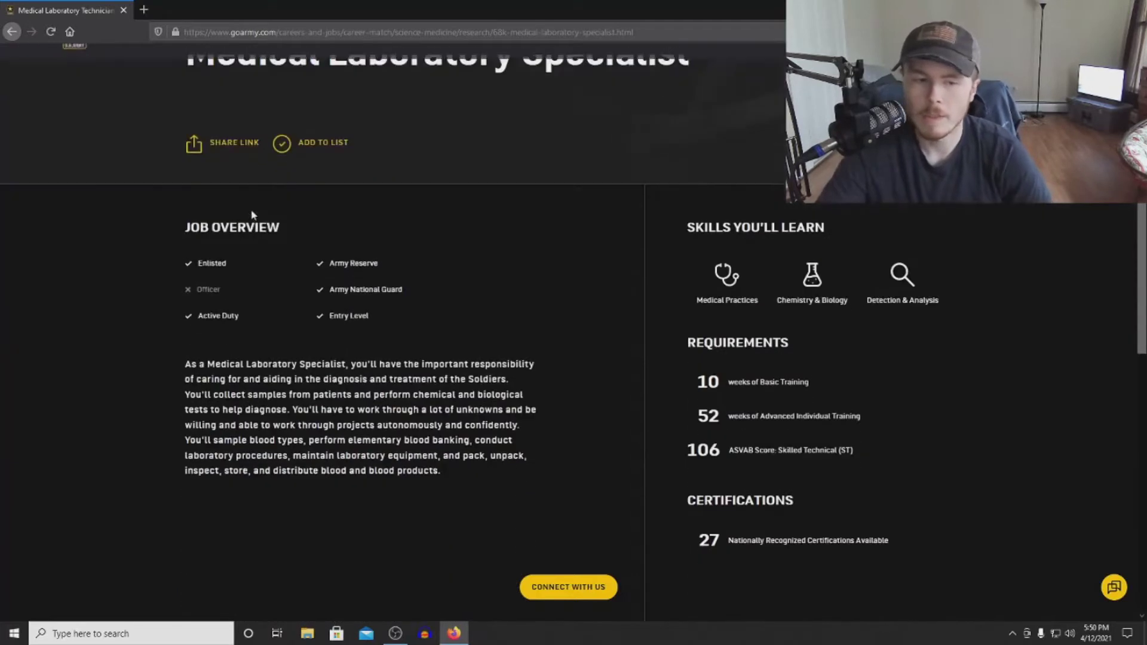
{"action": "scroll", "coordinate": [252, 213], "scroll_direction": "down", "scroll_amount": 2}
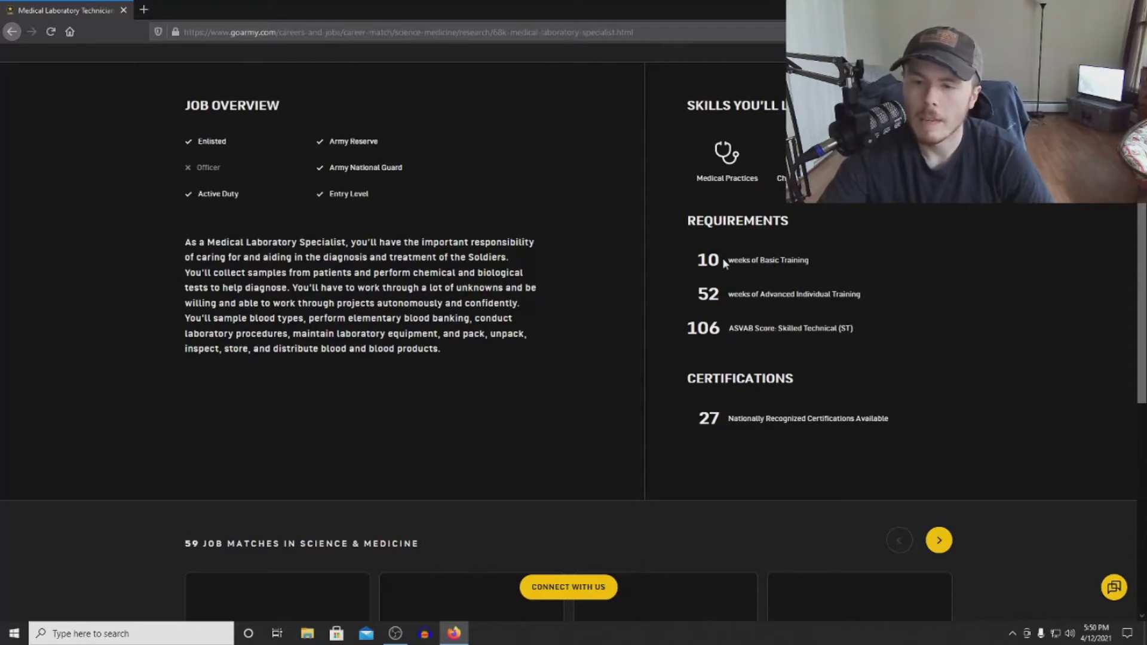
{"action": "scroll", "coordinate": [735, 260], "scroll_direction": "up", "scroll_amount": 4}
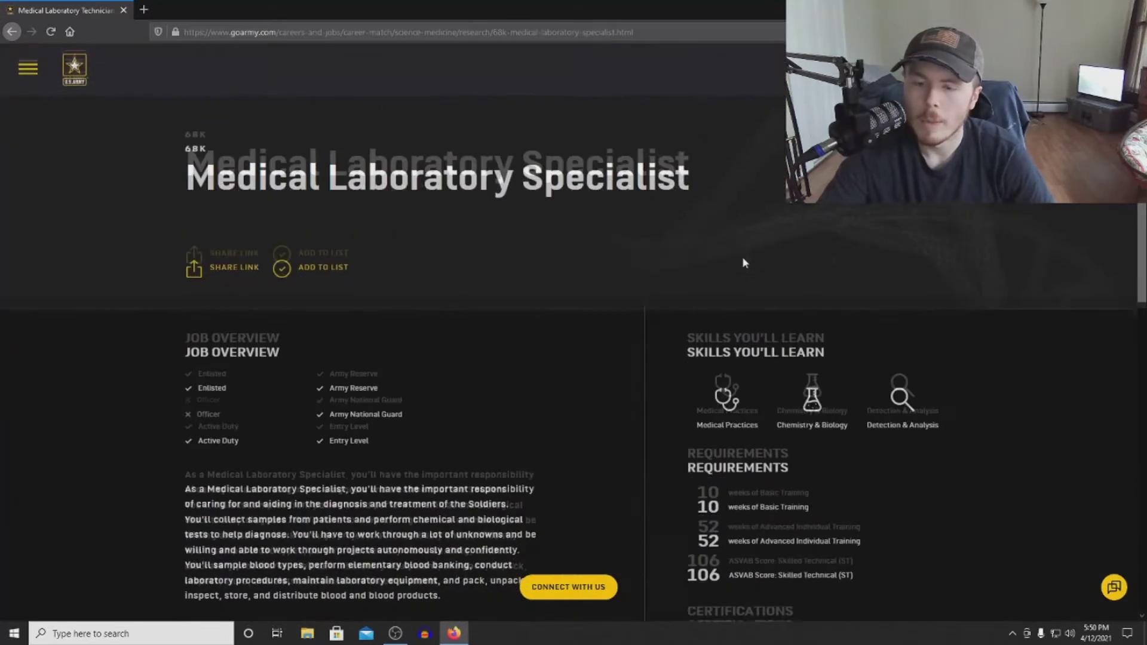
{"action": "scroll", "coordinate": [768, 461], "scroll_direction": "down", "scroll_amount": 3}
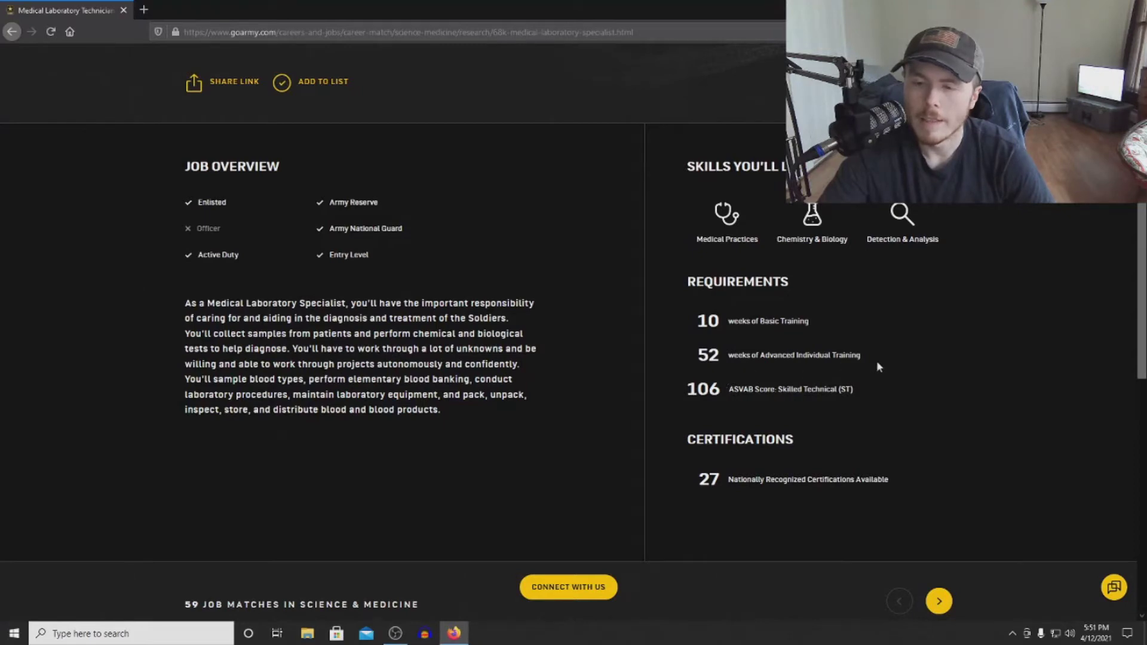
{"action": "left_click_drag", "start_coordinate": [866, 362], "coordinate": [734, 361]}
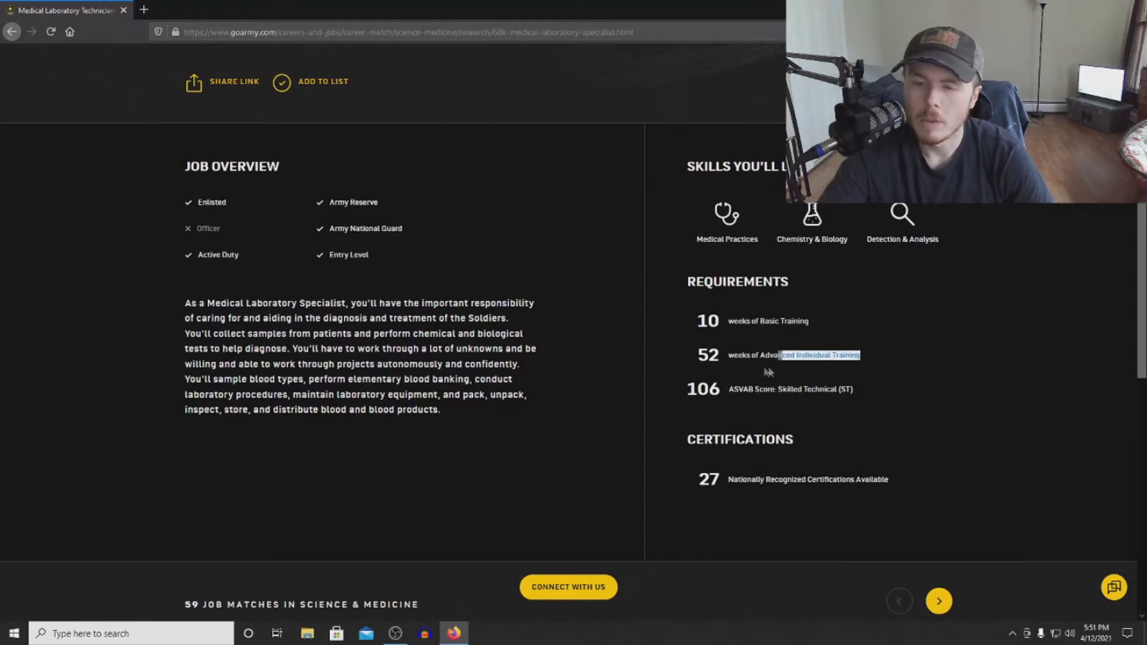
{"action": "left_click", "coordinate": [890, 358]}
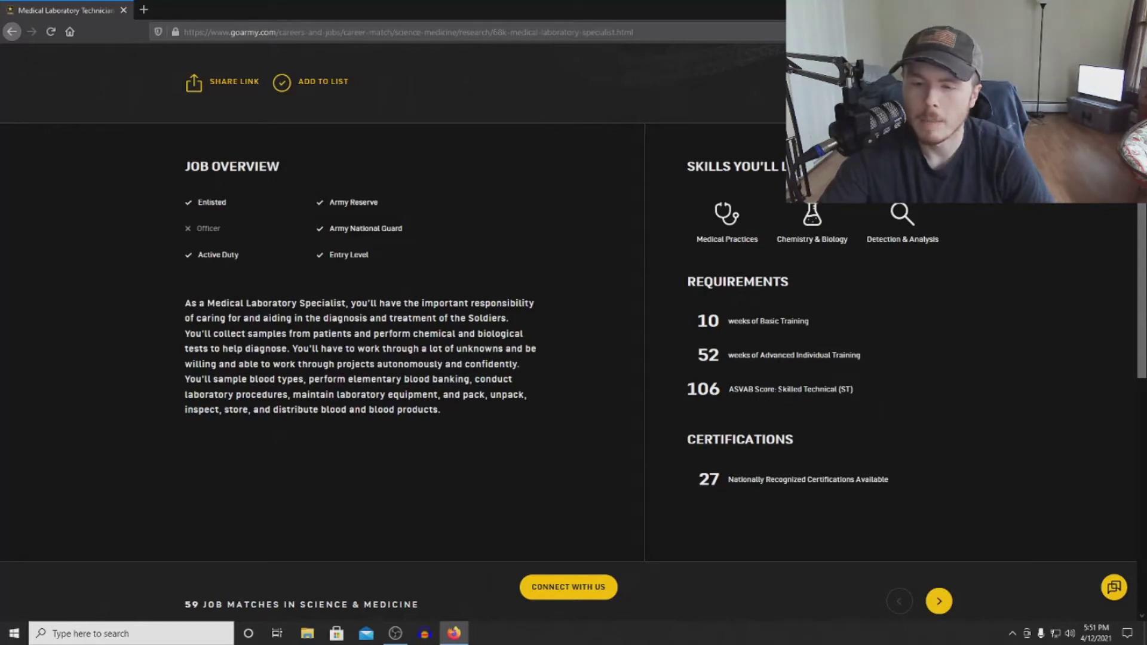
{"action": "left_click_drag", "start_coordinate": [778, 389], "coordinate": [857, 390]}
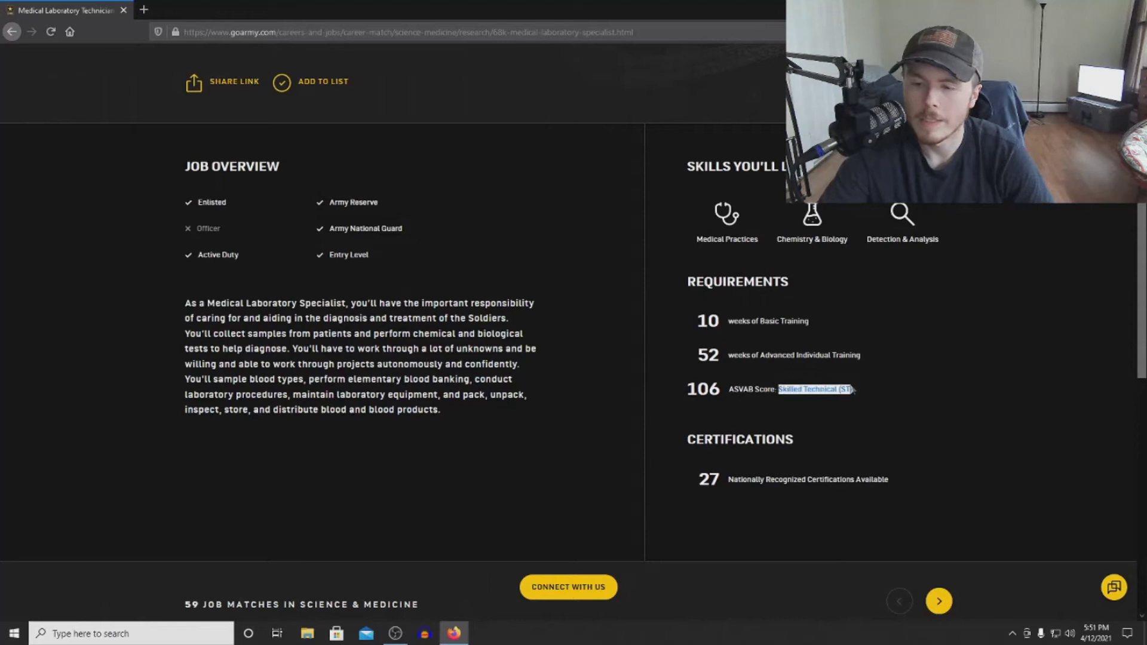
{"action": "left_click_drag", "start_coordinate": [778, 390], "coordinate": [824, 389]}
{"action": "left_click", "coordinate": [824, 389]}
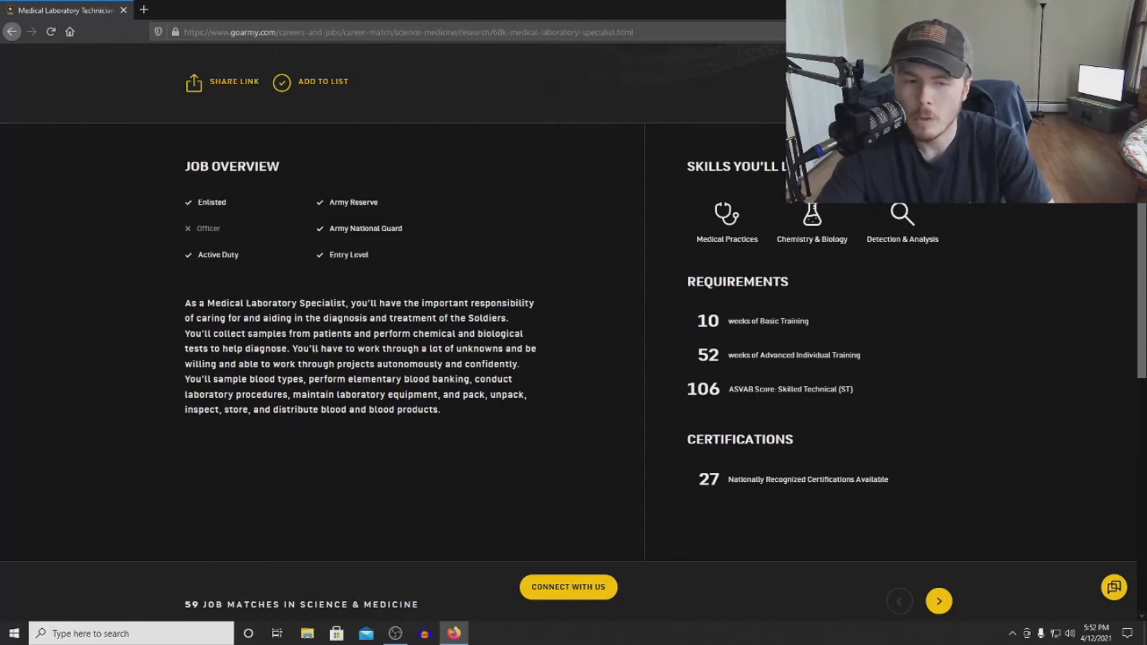
{"action": "scroll", "coordinate": [327, 310], "scroll_direction": "down", "scroll_amount": 2}
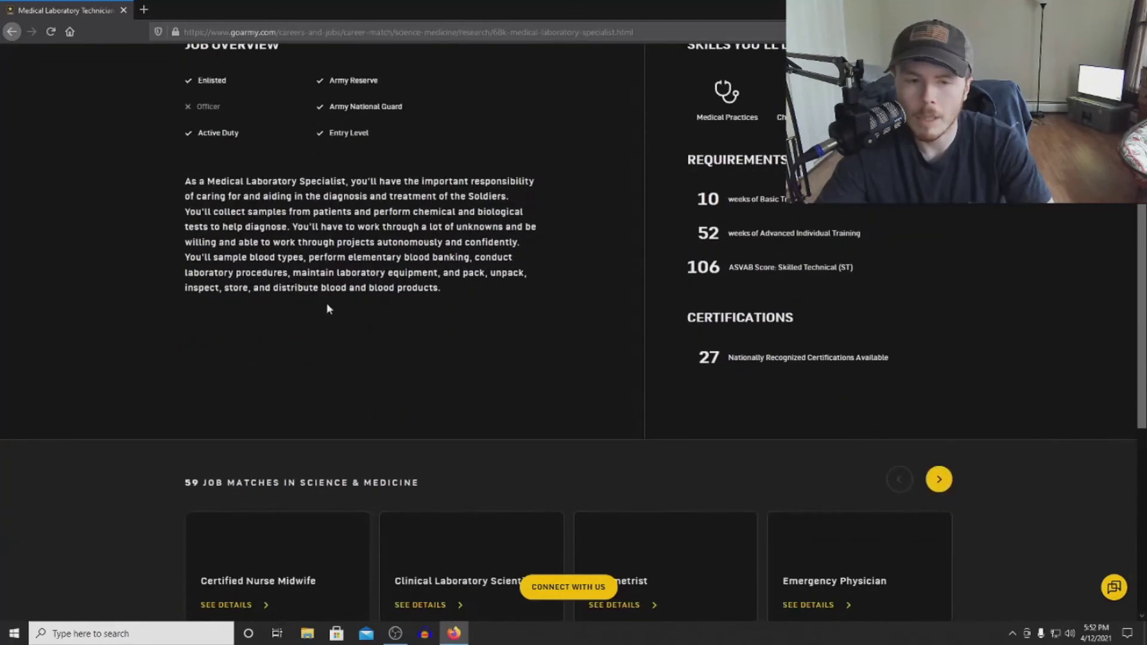
{"action": "scroll", "coordinate": [328, 311], "scroll_direction": "up", "scroll_amount": 3}
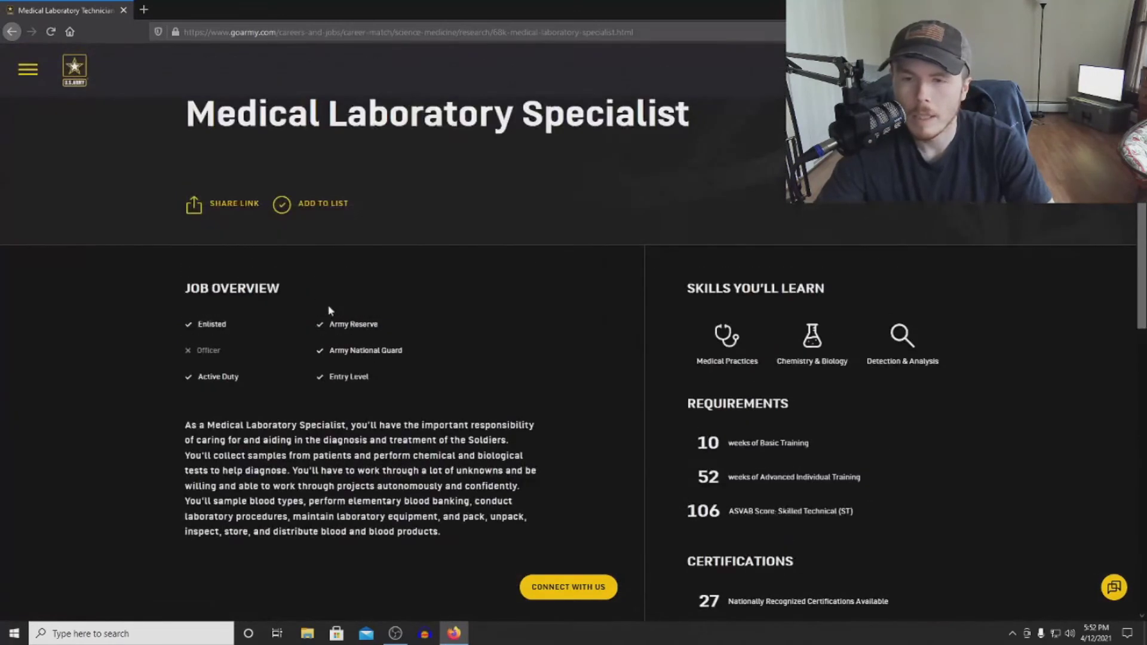
{"action": "scroll", "coordinate": [328, 311], "scroll_direction": "up", "scroll_amount": 1}
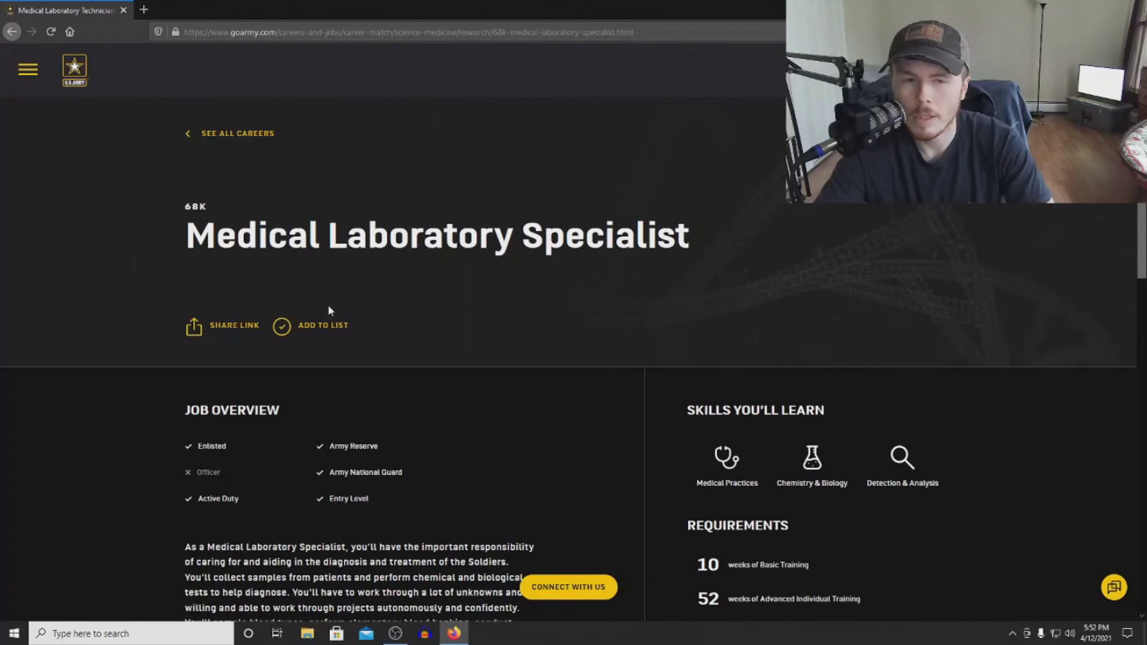